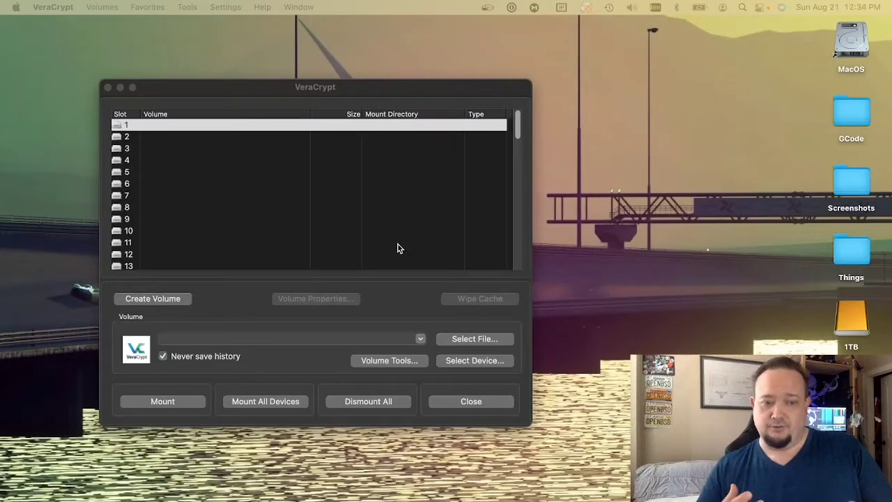
Start a new volume and pick 'Encrypt a non-system partition/drive' instead of a file container.
{"action": "left_click", "coordinate": [155, 300]}
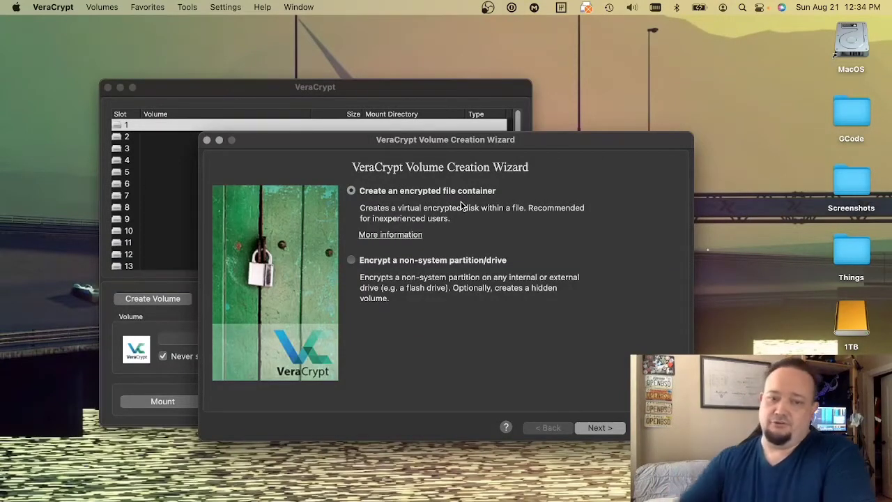
{"action": "left_click", "coordinate": [432, 262]}
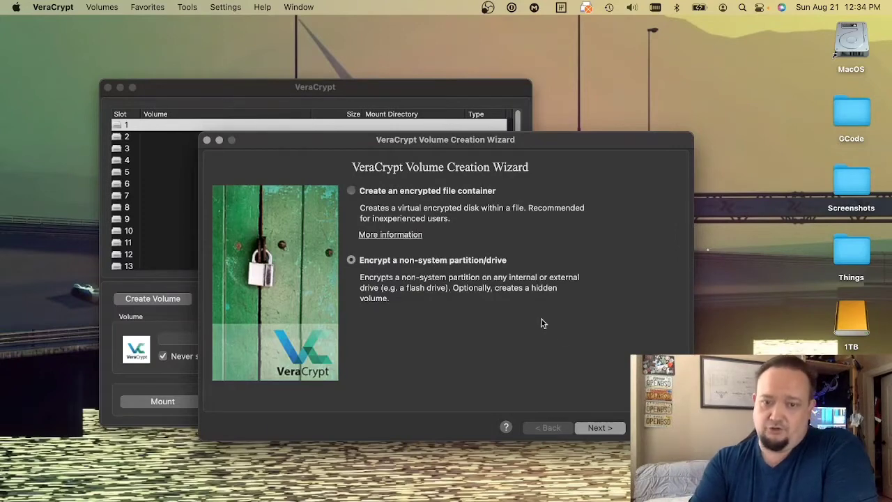
Advance to Volume Type with 'Standard VeraCrypt volume' kept, moving the wizard to the upper left.
{"action": "left_click", "coordinate": [599, 428]}
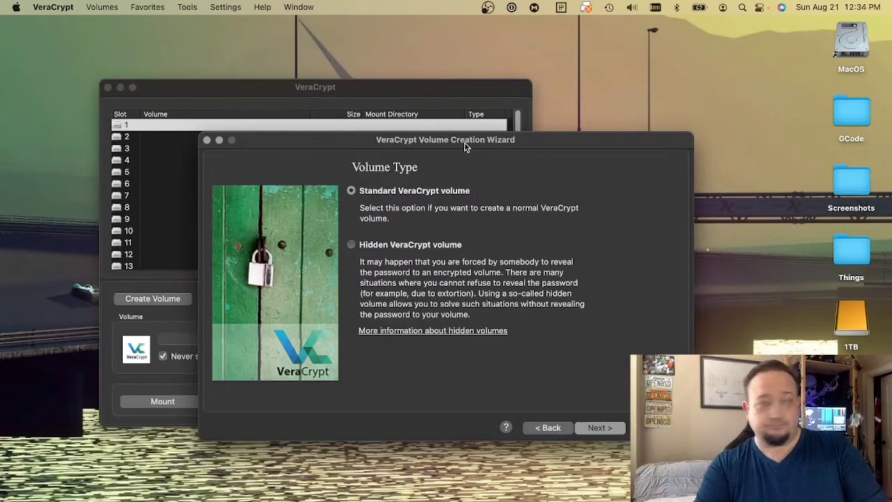
{"action": "left_click_drag", "start_coordinate": [438, 143], "coordinate": [308, 69]}
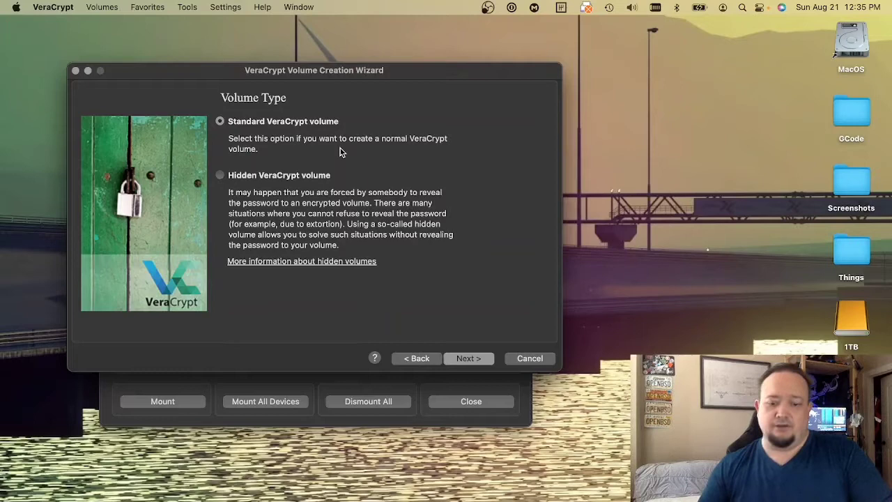
Select the 904 GiB partition /dev/rdisk2s3 at /Volumes/1TB as the volume location, entering the admin password.
{"action": "left_click", "coordinate": [468, 360]}
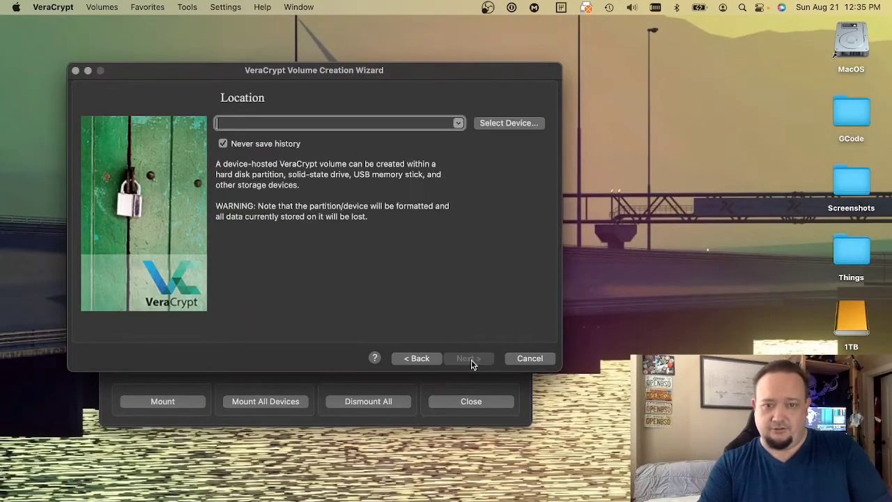
{"action": "left_click", "coordinate": [499, 123]}
{"action": "type", "text": "••"}
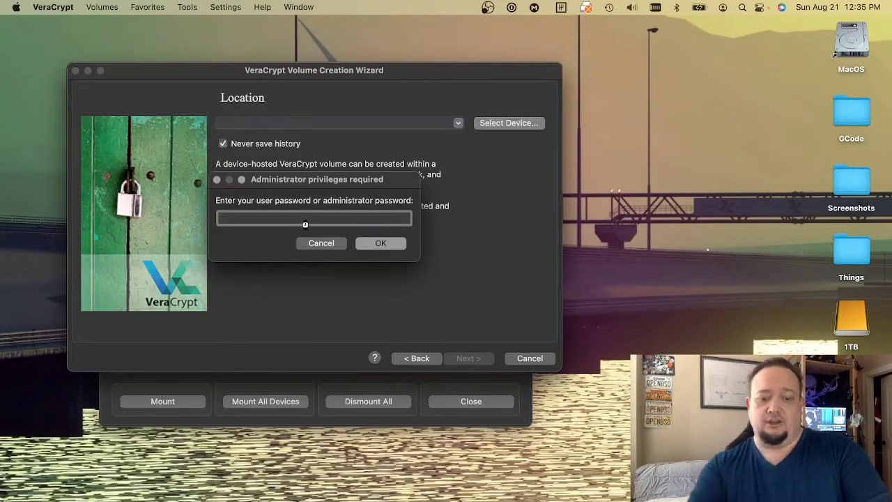
{"action": "type", "text": "••••"}
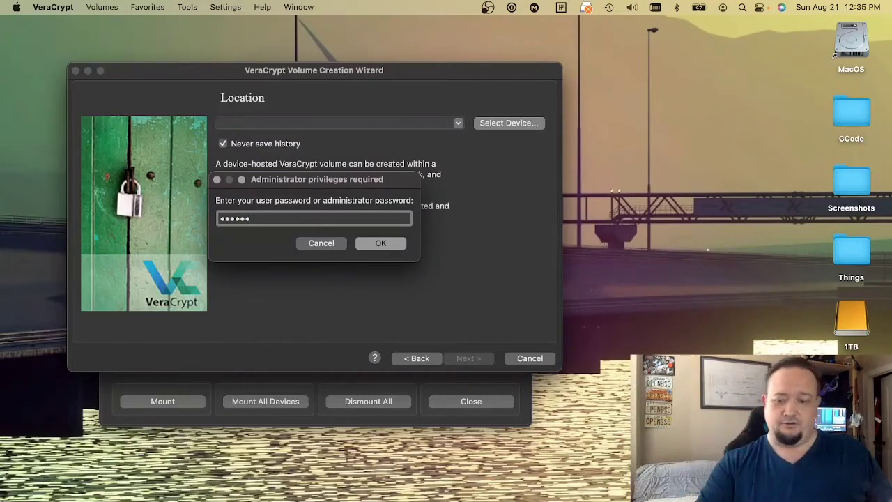
{"action": "key", "text": "Return"}
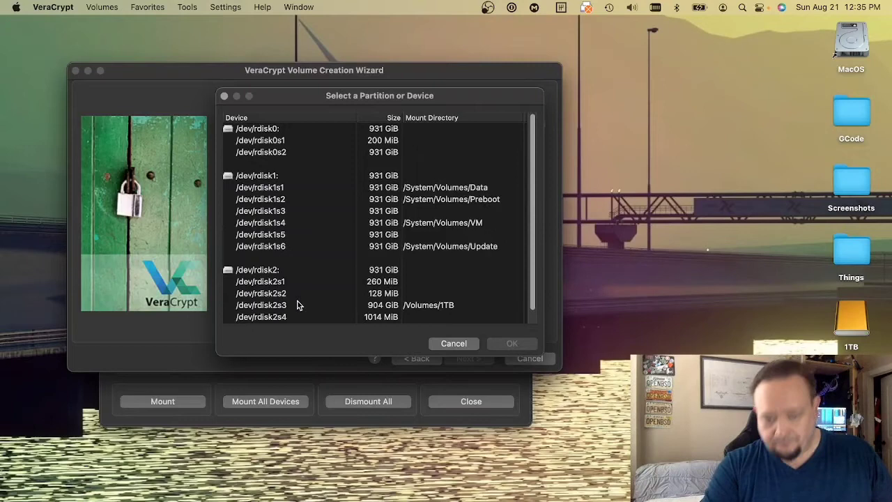
{"action": "scroll", "coordinate": [275, 159], "scroll_direction": "down", "scroll_amount": 1}
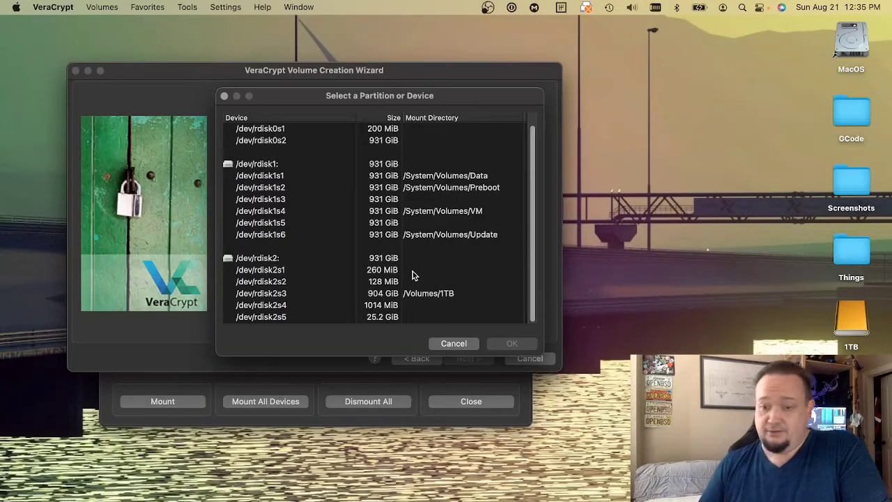
{"action": "left_click", "coordinate": [388, 295]}
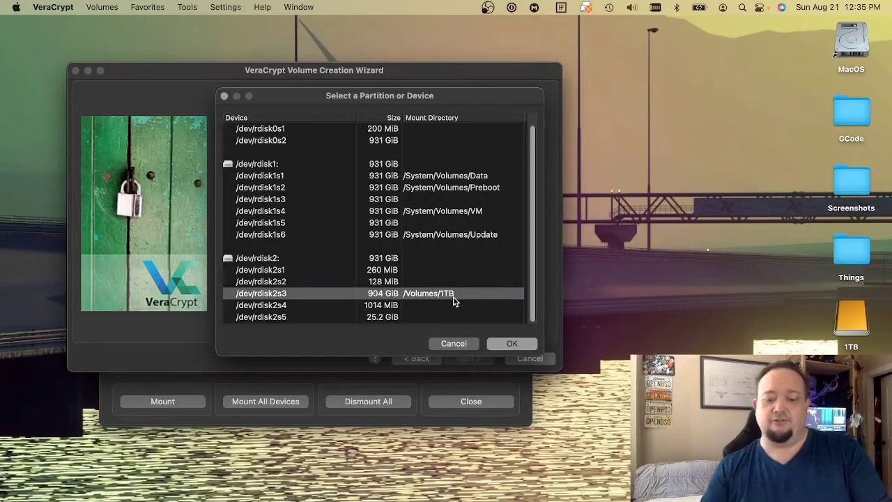
{"action": "left_click", "coordinate": [512, 344]}
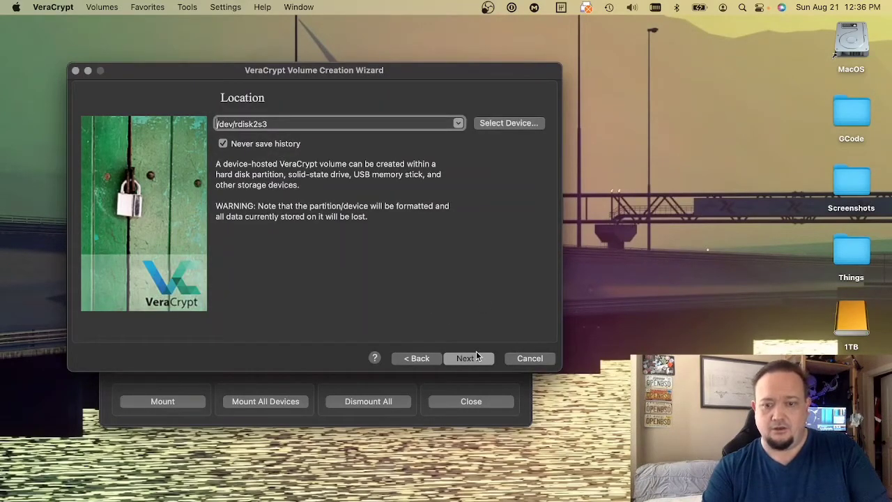
Continue and accept both warnings about erasing the entire 1TB partition.
{"action": "left_click", "coordinate": [477, 360]}
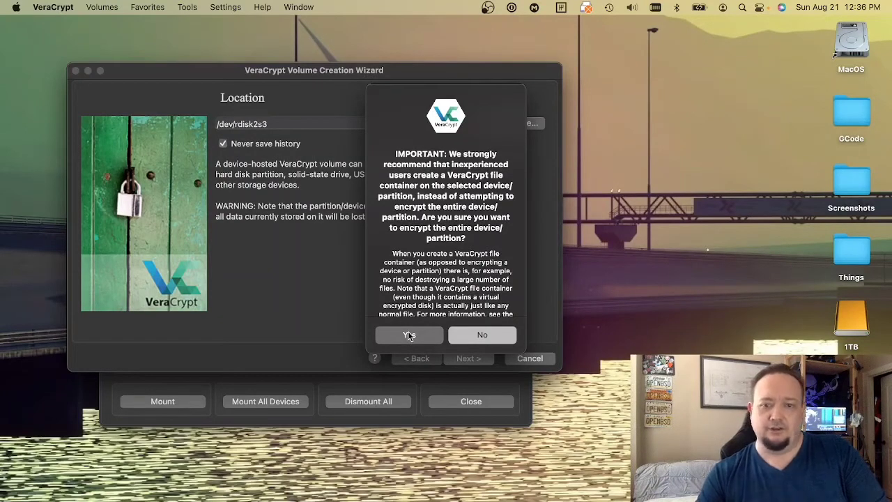
{"action": "left_click", "coordinate": [409, 335]}
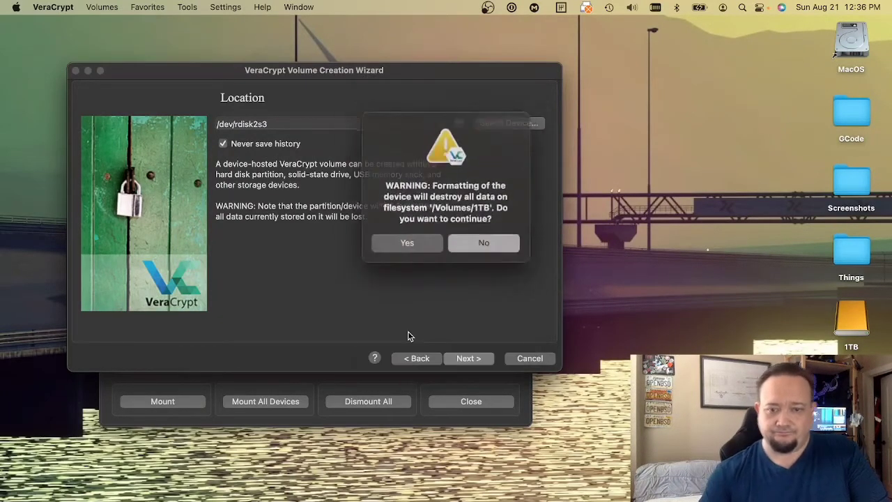
{"action": "left_click", "coordinate": [409, 239]}
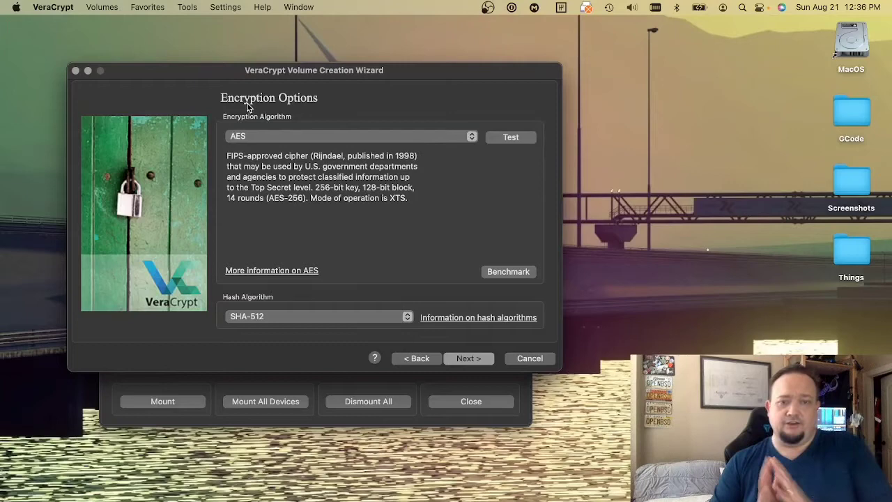
Leave AES and SHA-512 chosen in the algorithm popups and proceed to Volume Password.
{"action": "left_click", "coordinate": [291, 139]}
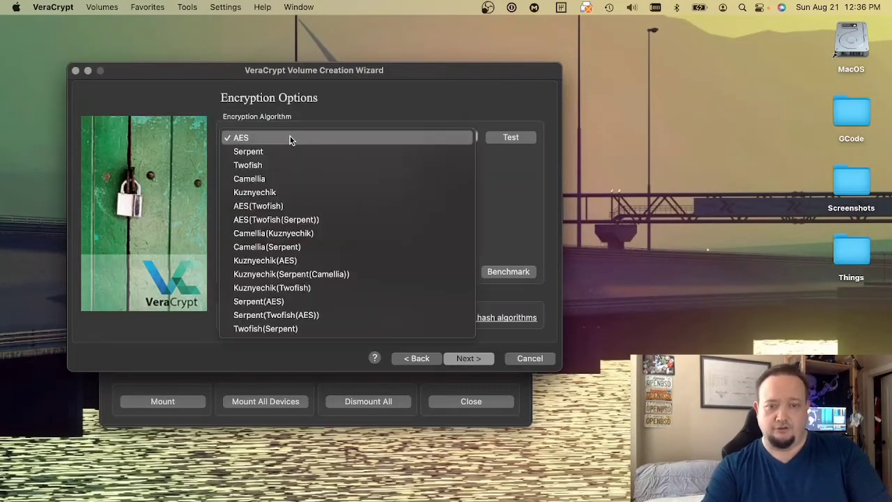
{"action": "left_click", "coordinate": [290, 138]}
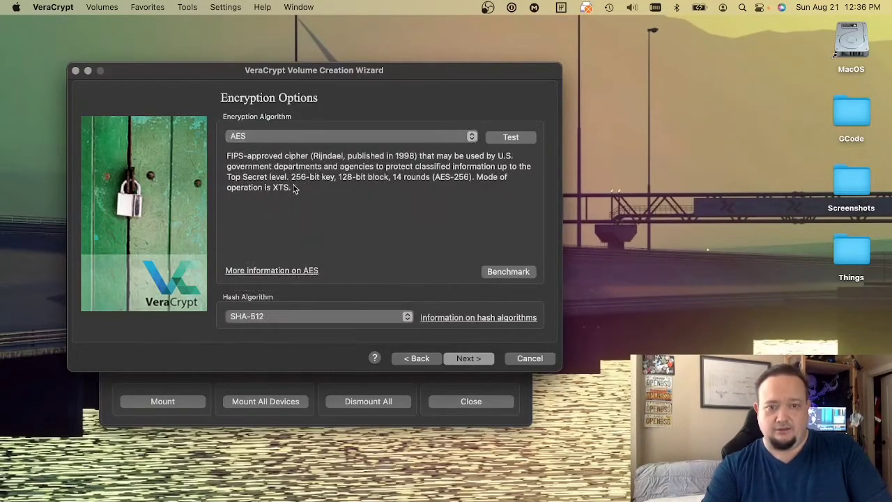
{"action": "left_click", "coordinate": [295, 321]}
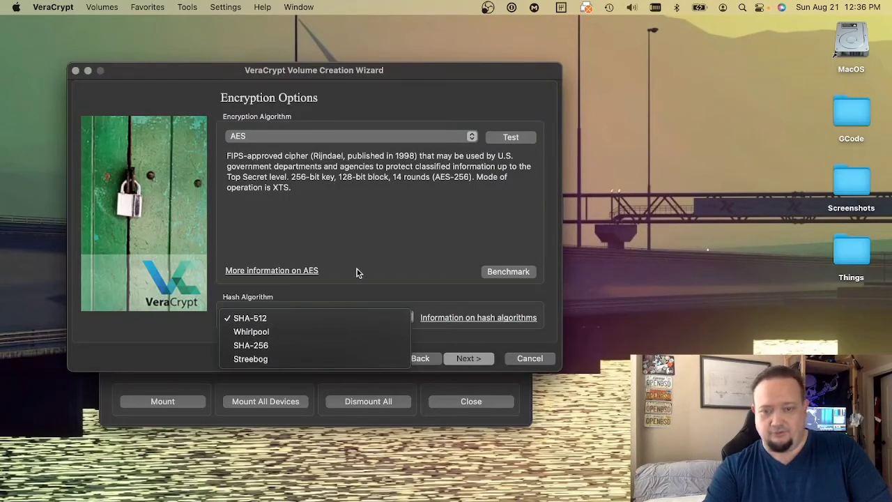
{"action": "left_click", "coordinate": [374, 268]}
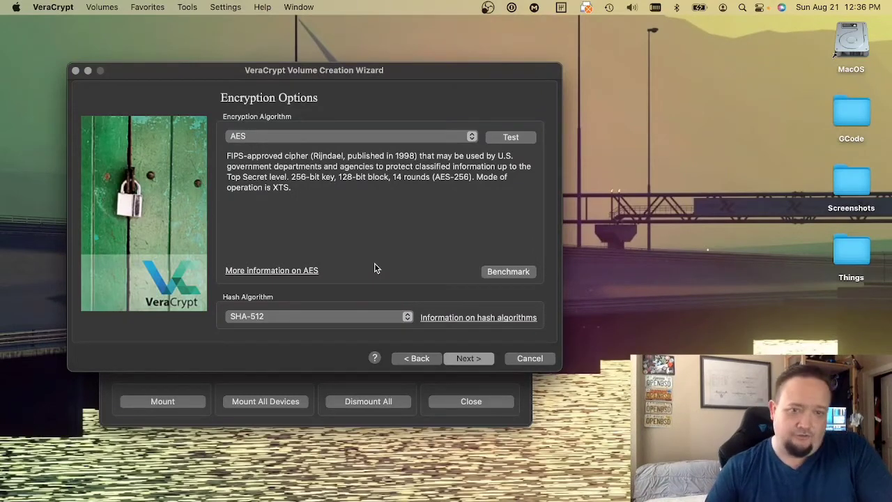
{"action": "left_click", "coordinate": [475, 361]}
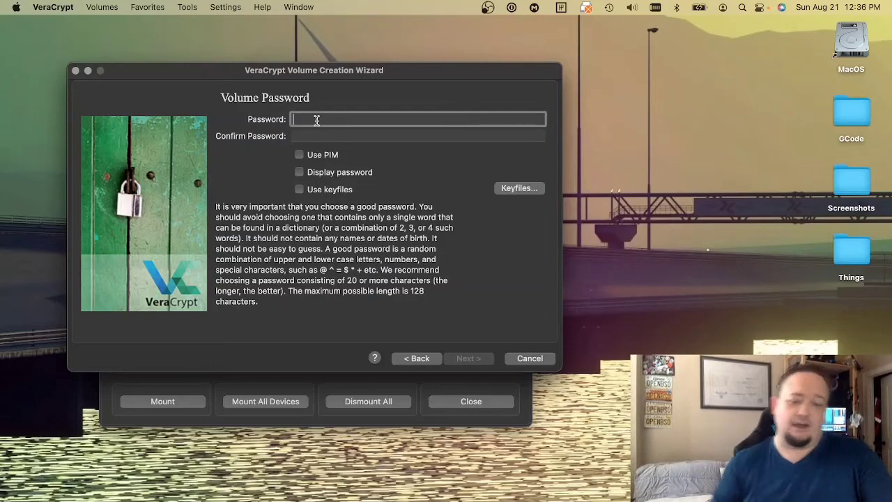
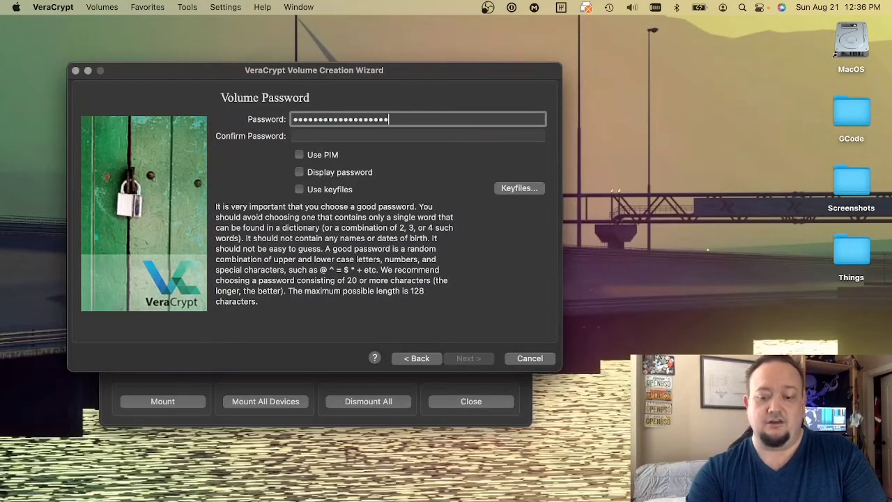
Type the volume password, then start entering it again in Confirm Password.
{"action": "key", "text": "Tab"}
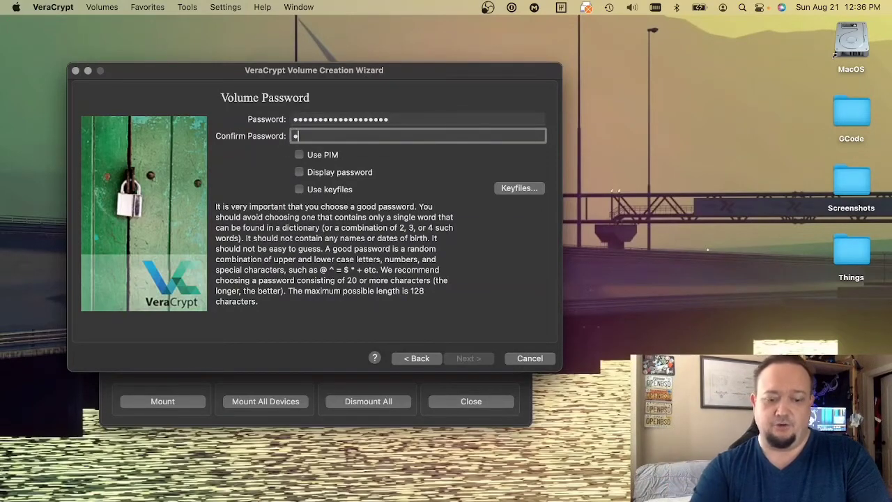
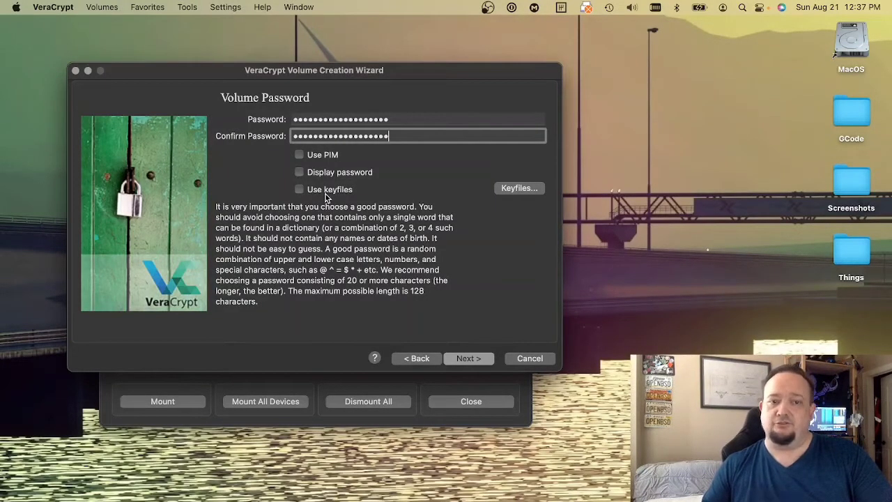
Move past the password, answer Yes to storing files over 4 GiB, and reach Volume Format.
{"action": "left_click", "coordinate": [472, 359]}
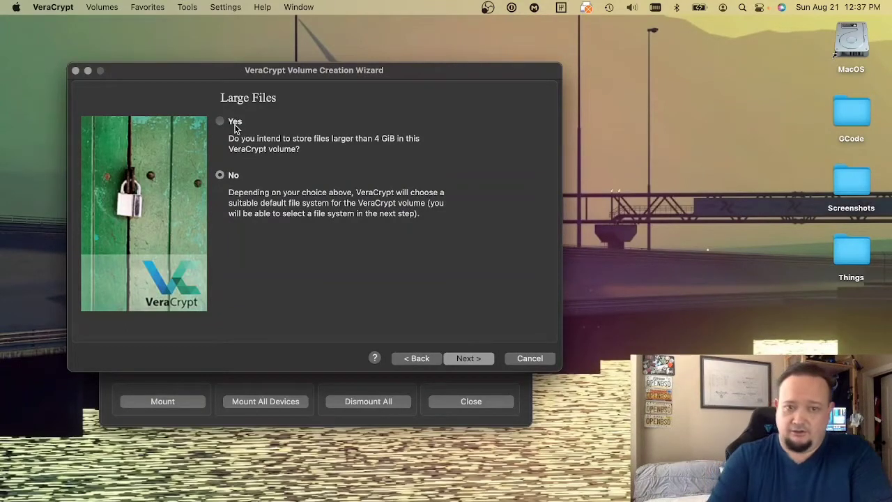
{"action": "left_click", "coordinate": [230, 122]}
{"action": "left_click", "coordinate": [468, 358]}
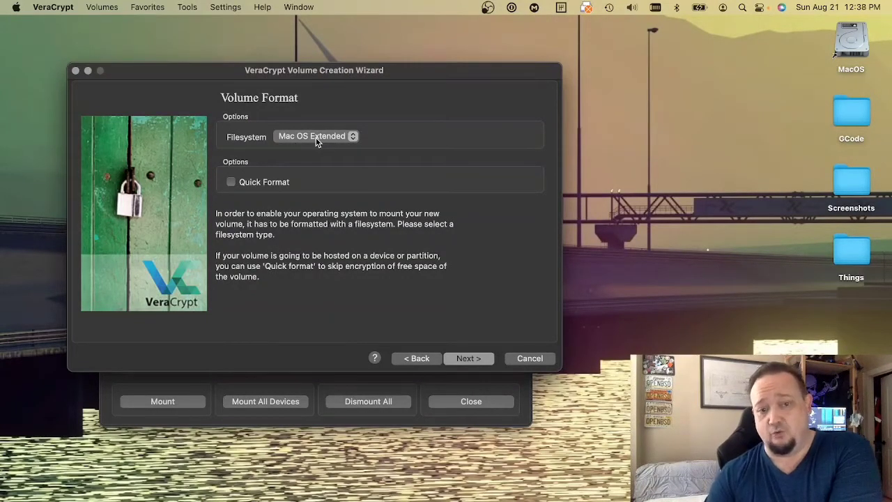
Pick exFAT from the Filesystem popup in place of Mac OS Extended.
{"action": "left_click", "coordinate": [315, 137]}
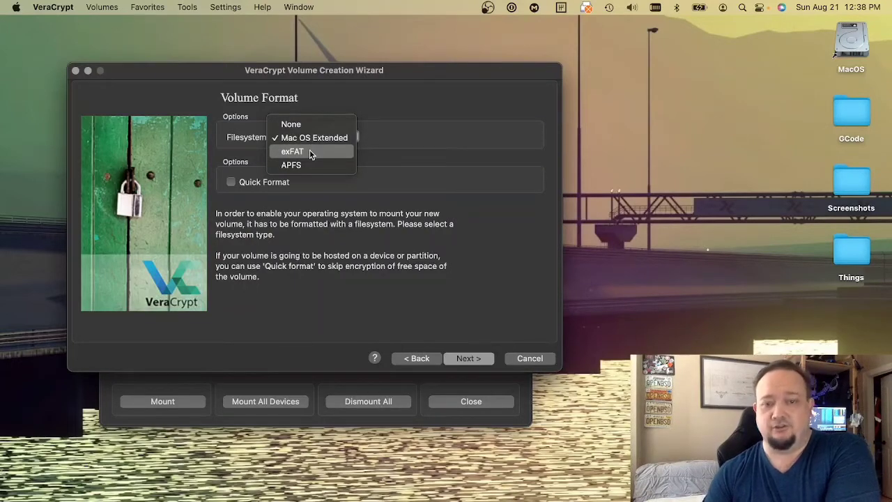
{"action": "left_click", "coordinate": [311, 153]}
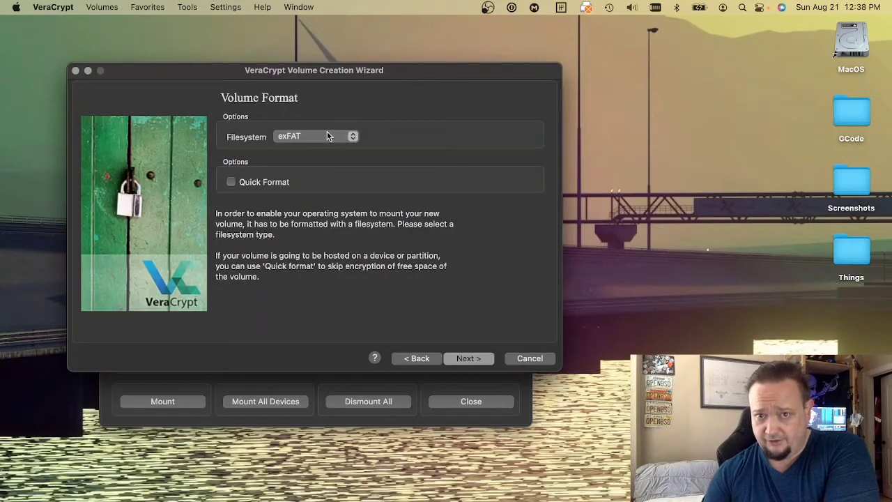
Tick Quick Format, accept its warning with Yes, and advance to Cross-Platform Support.
{"action": "left_click", "coordinate": [265, 186]}
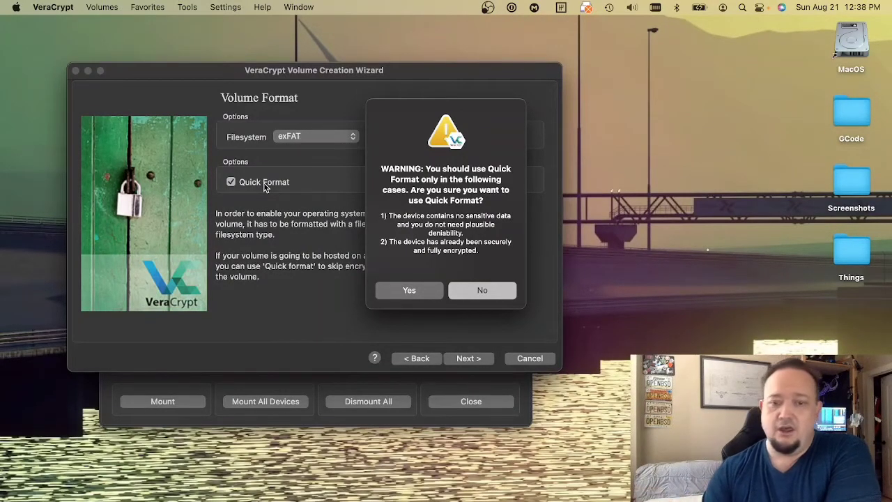
{"action": "left_click", "coordinate": [402, 287]}
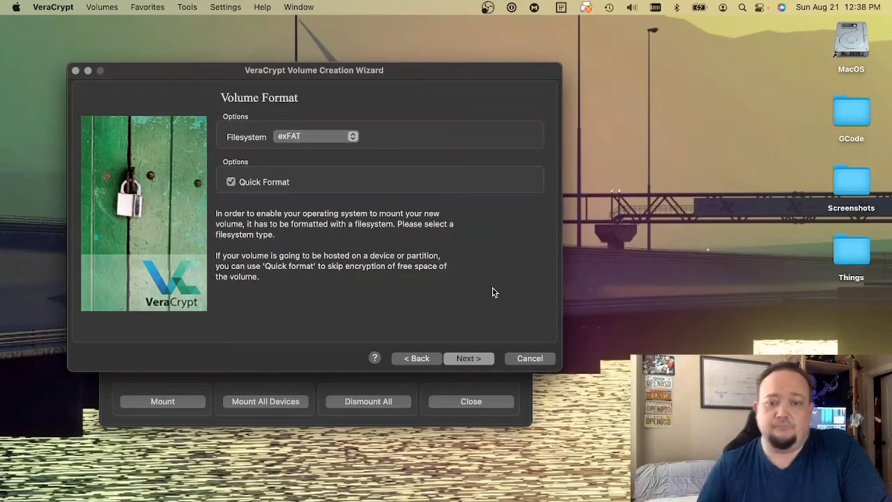
{"action": "left_click", "coordinate": [468, 358]}
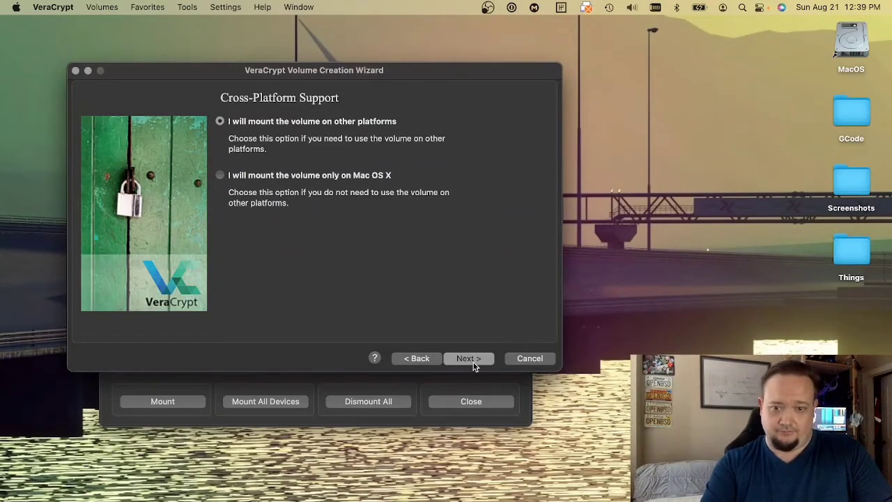
Keep 'I will mount the volume on other platforms' and acknowledge the filesystem driver notice.
{"action": "left_click", "coordinate": [473, 363]}
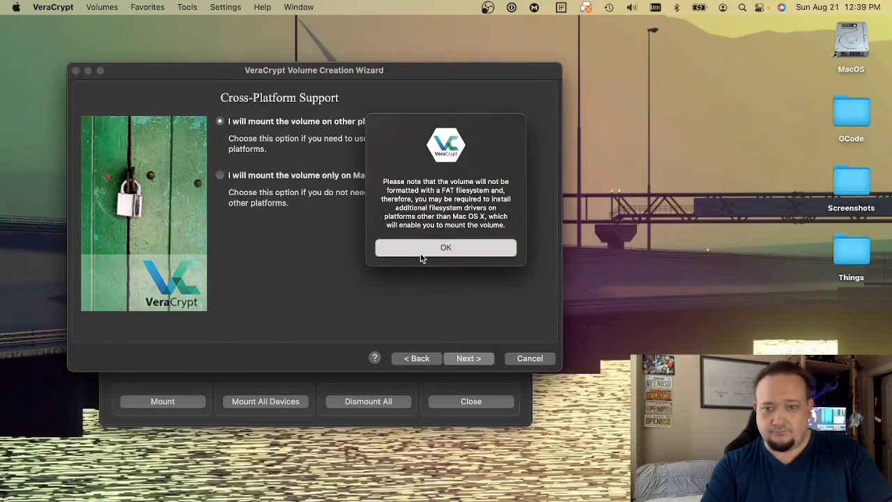
{"action": "left_click", "coordinate": [420, 253]}
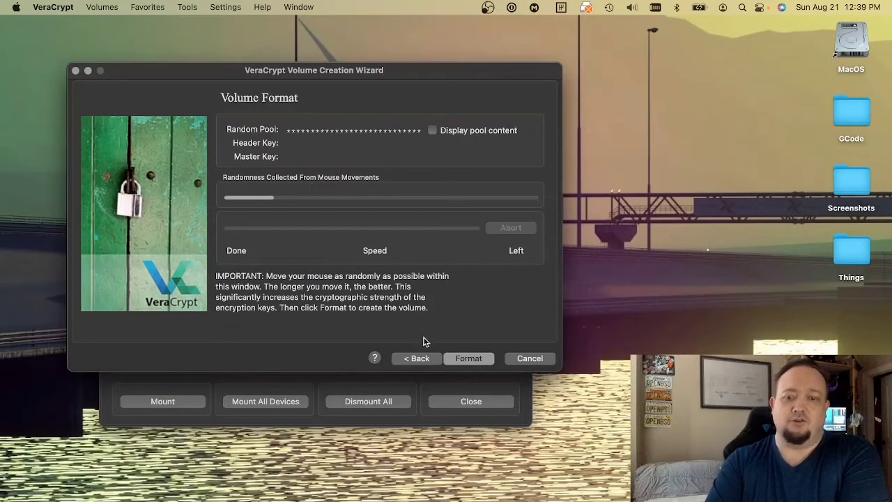
Format the partition as the encrypted exFAT volume, confirm the erase, then close the wizard.
{"action": "left_click", "coordinate": [475, 357]}
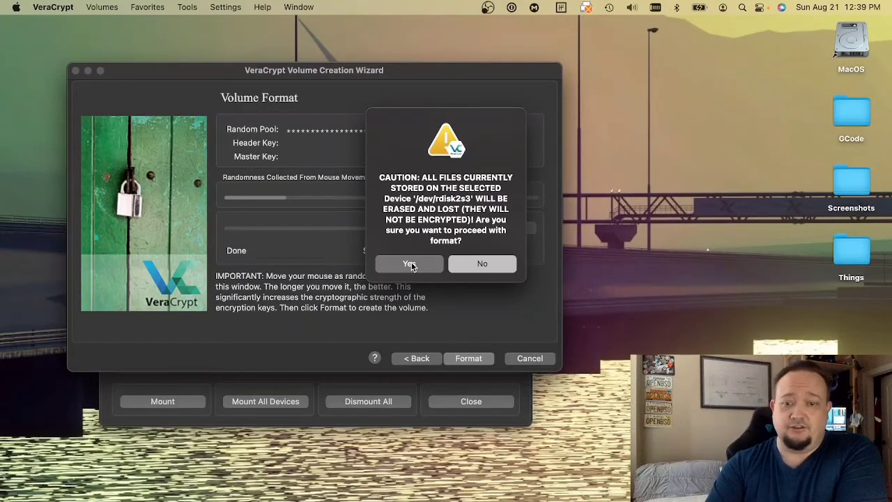
{"action": "left_click", "coordinate": [410, 265]}
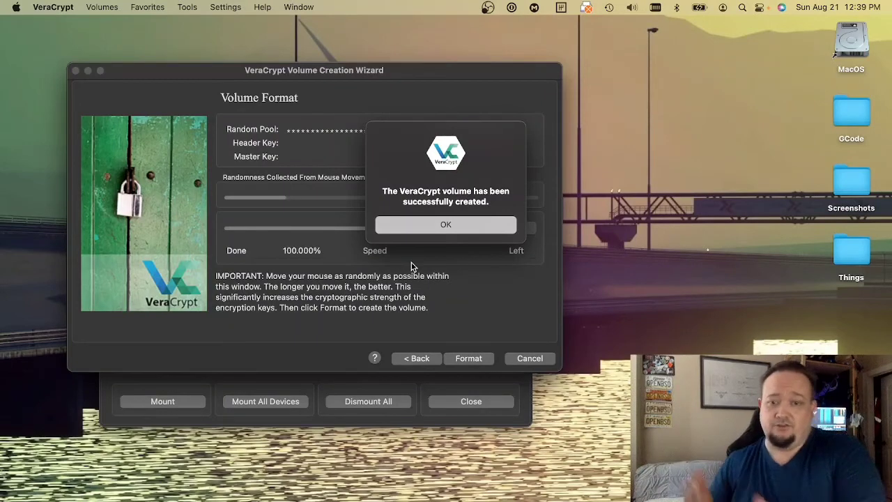
{"action": "left_click", "coordinate": [442, 222]}
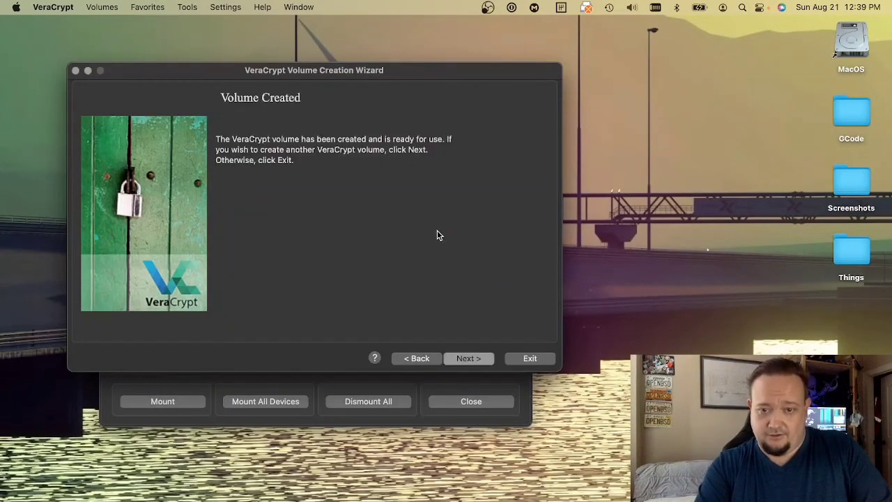
{"action": "left_click", "coordinate": [465, 367]}
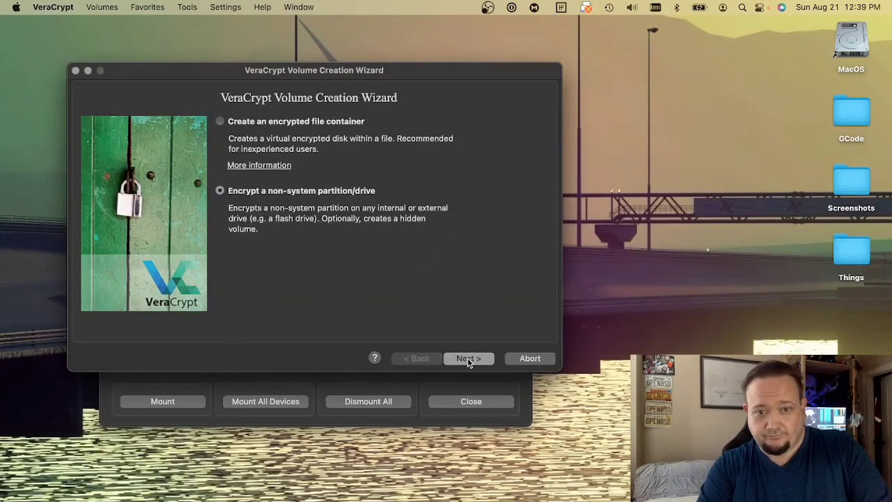
{"action": "left_click", "coordinate": [528, 359]}
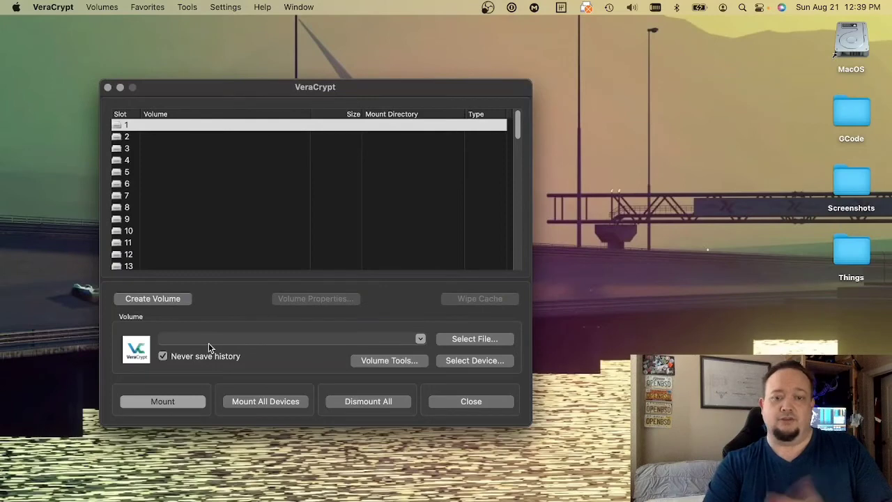
Select the 904 GiB partition /dev/rdisk2s3 from the device list as the volume.
{"action": "left_click", "coordinate": [469, 363]}
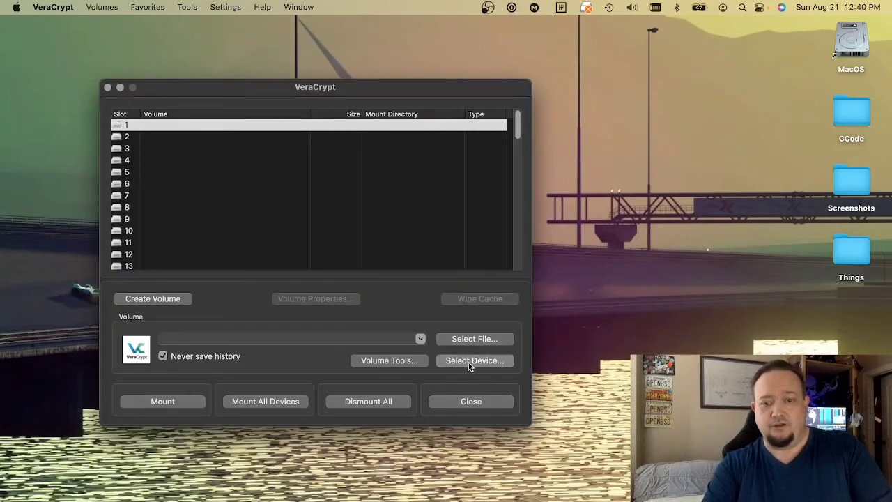
{"action": "left_click", "coordinate": [207, 337]}
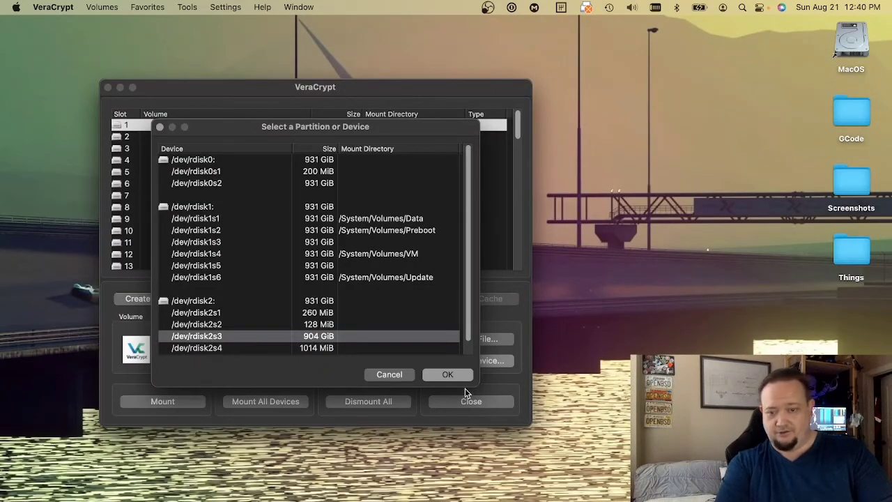
{"action": "left_click", "coordinate": [447, 376]}
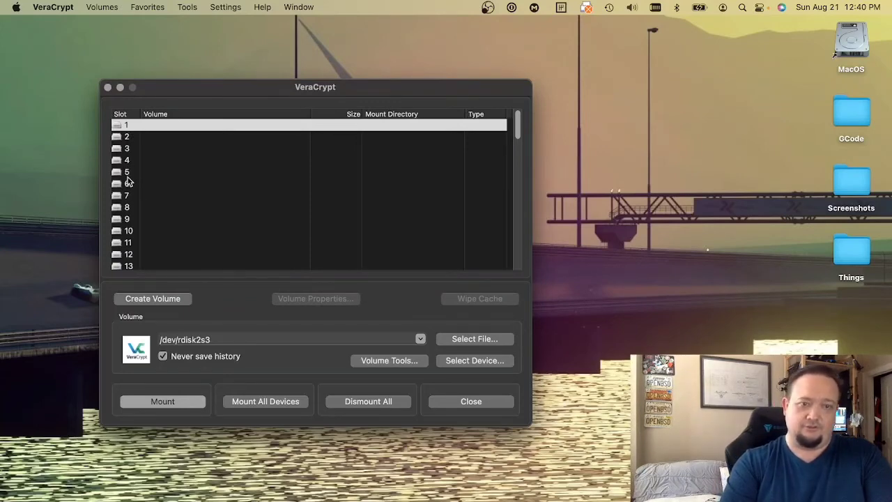
Mount /dev/rdisk2s3 with the volume password into slot 1 at /Volumes/Untitled.
{"action": "left_click", "coordinate": [164, 403]}
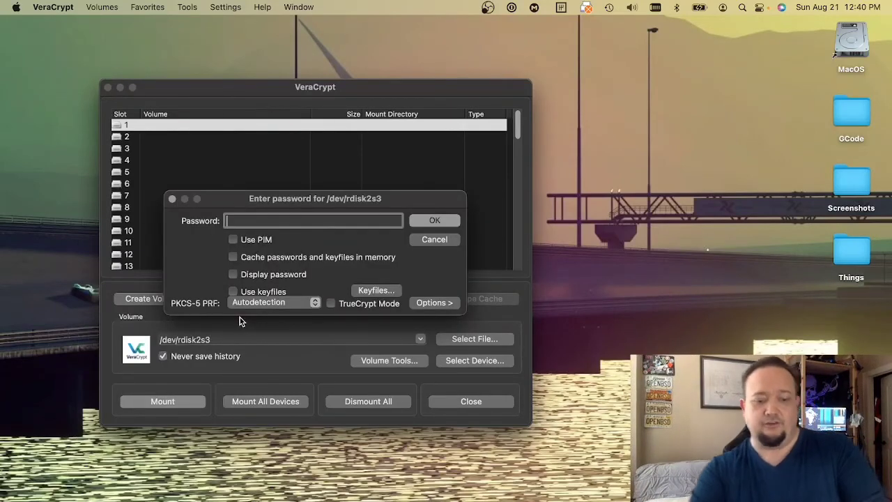
{"action": "type", "text": "••••••••"}
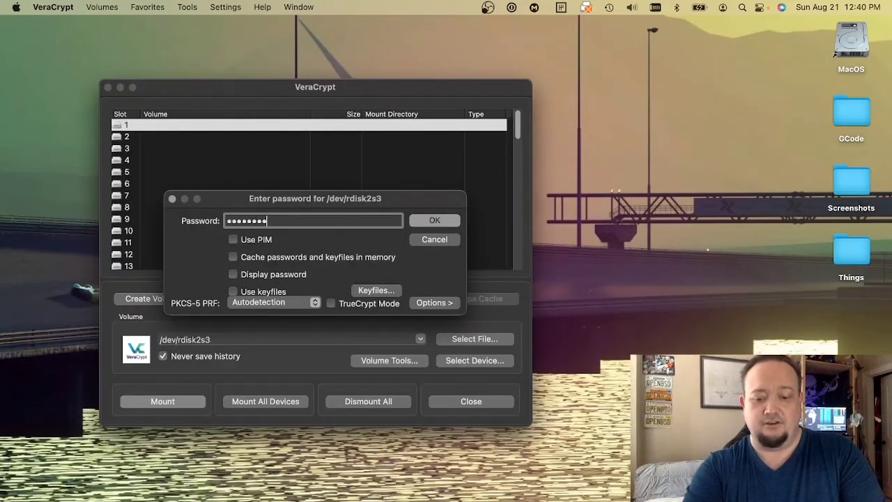
{"action": "type", "text": "•••••"}
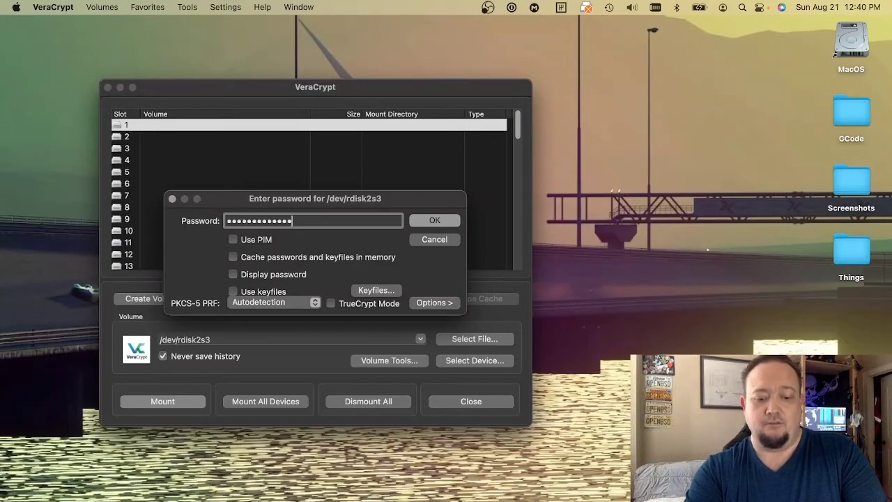
{"action": "type", "text": "•••••"}
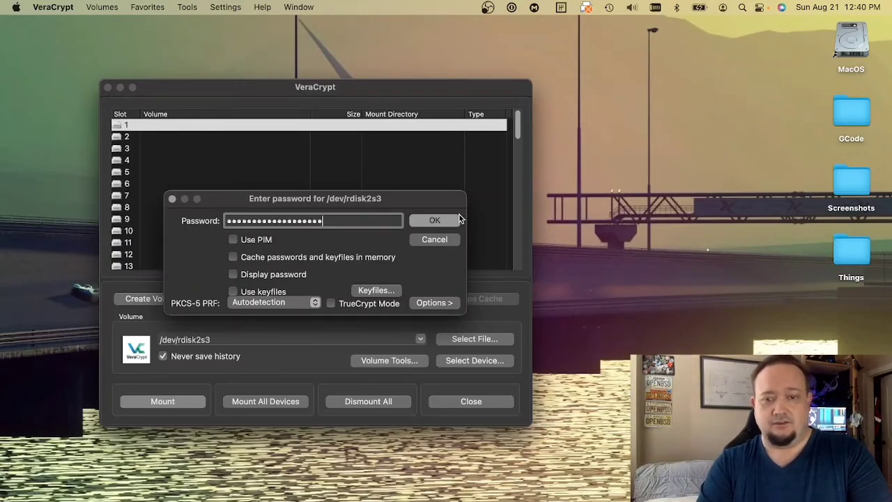
{"action": "left_click", "coordinate": [435, 221]}
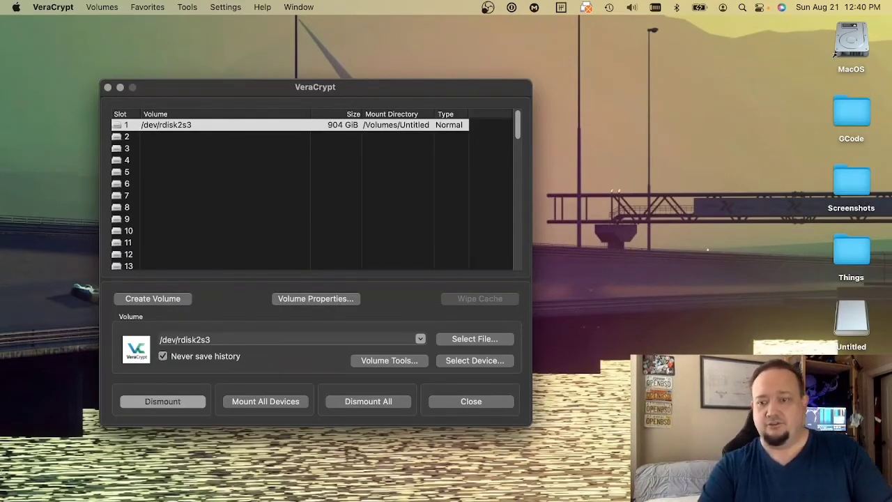
Copy the Screenshots folder into the Untitled drive's window, then close that window.
{"action": "double_click", "coordinate": [853, 326]}
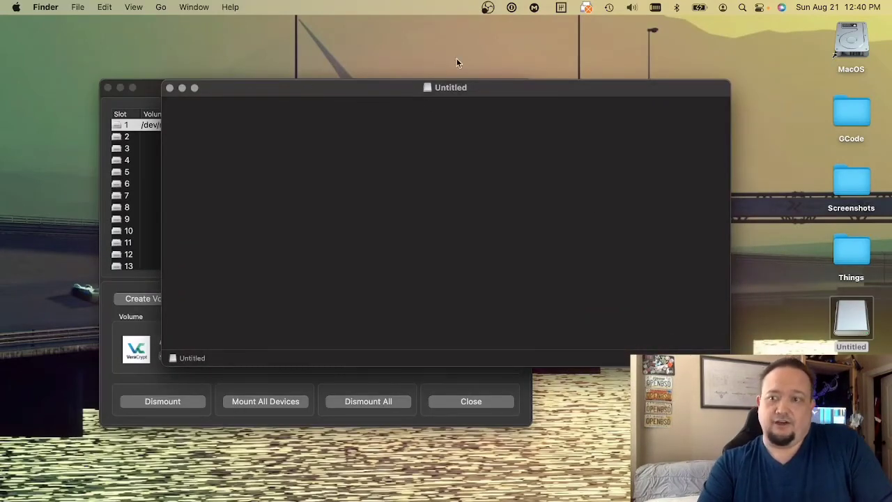
{"action": "left_click_drag", "start_coordinate": [852, 186], "coordinate": [409, 183]}
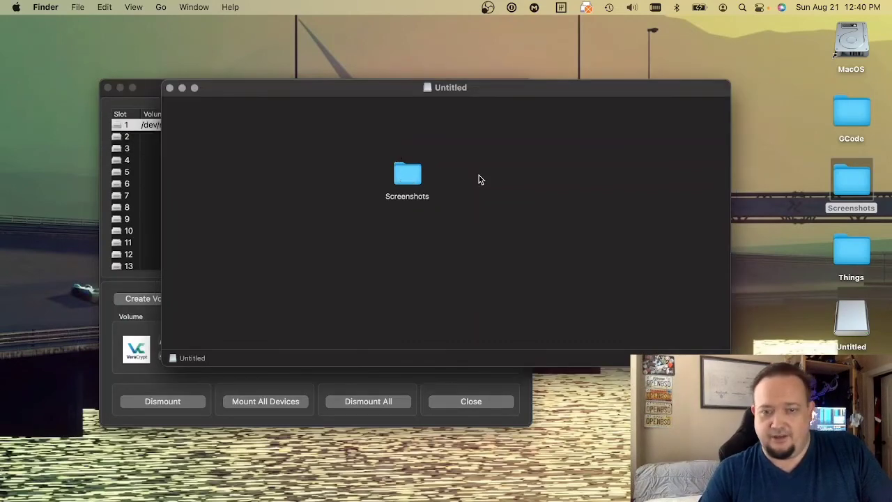
{"action": "left_click", "coordinate": [169, 88]}
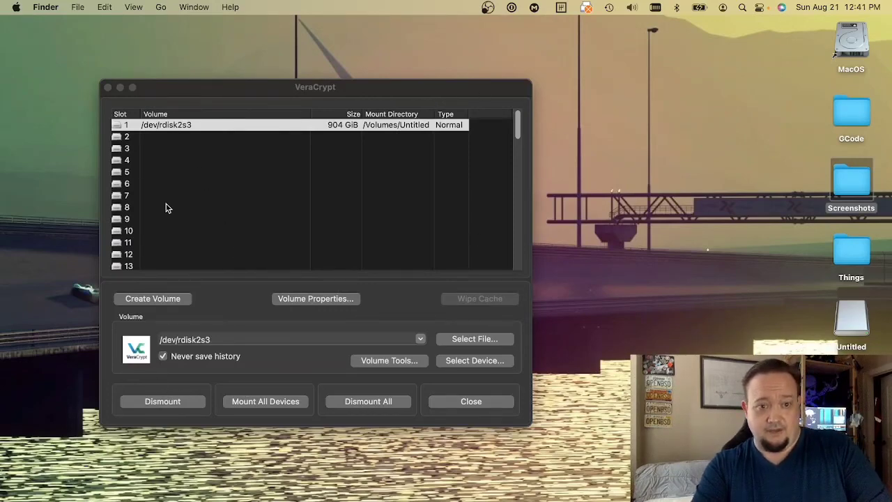
Dismount the /dev/rdisk2s3 volume from slot 1 in VeraCrypt.
{"action": "left_click", "coordinate": [173, 411]}
{"action": "left_click", "coordinate": [172, 404]}
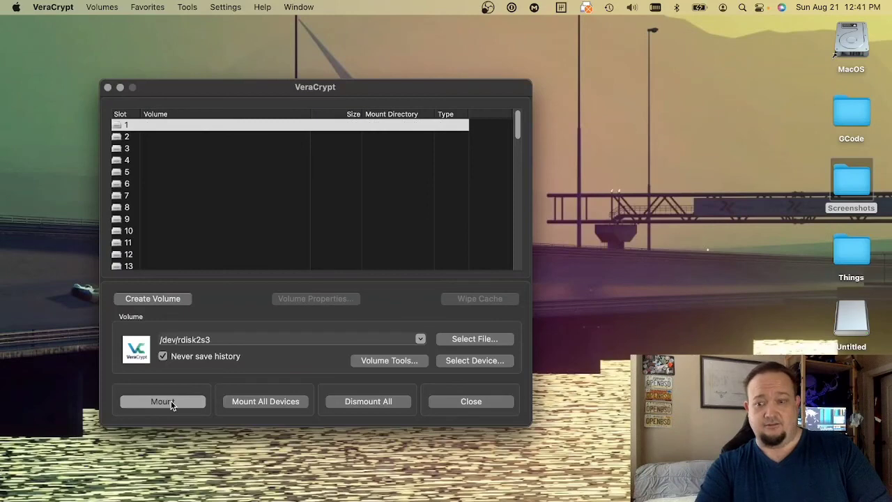